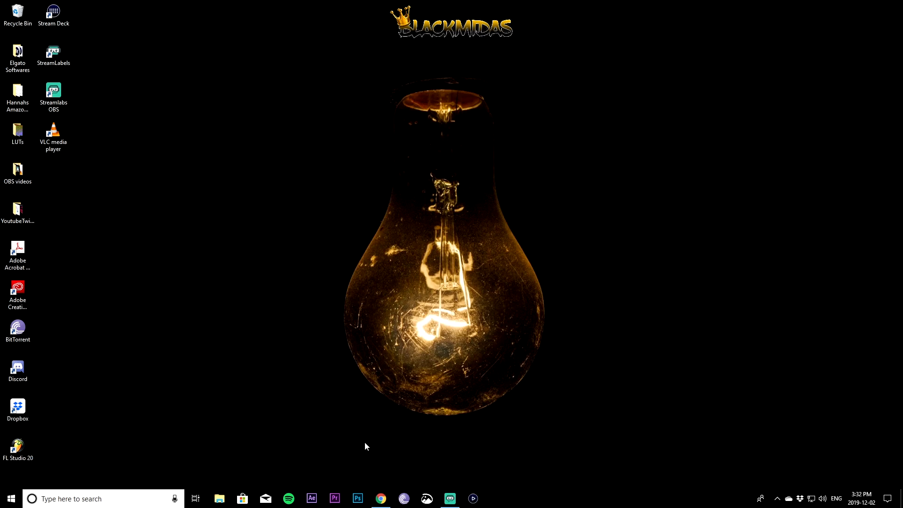
- Launch Photoshop and open background.jpg, dwayne.jpg and PG13.jpg as separate documents
click(362, 503)
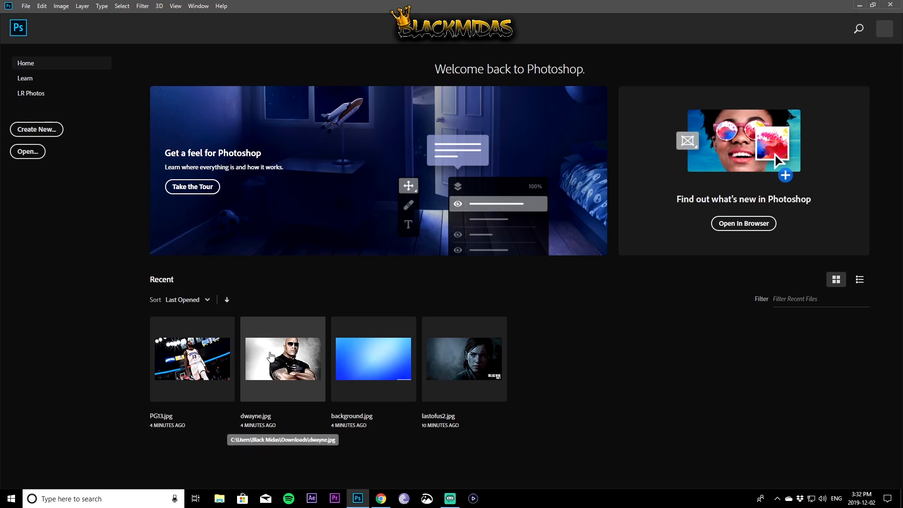
key(ctrl+o)
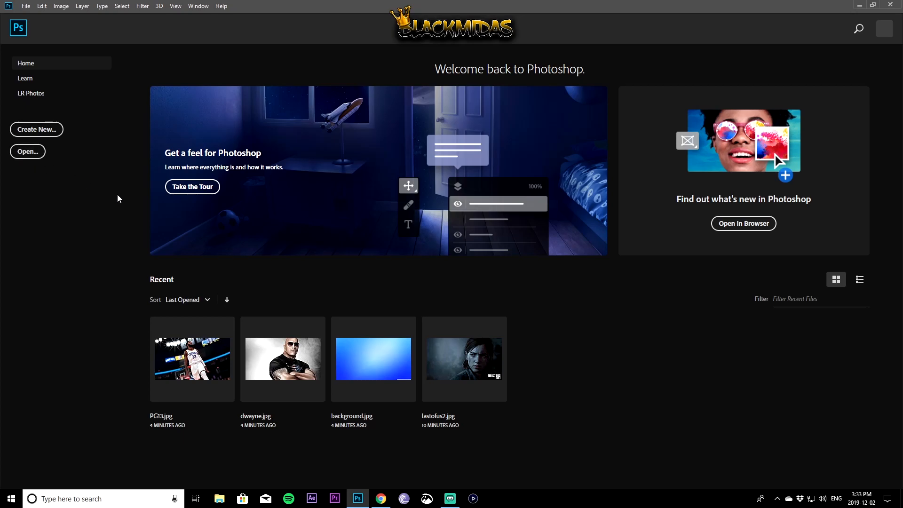
drag(174, 125, 251, 111)
click(372, 252)
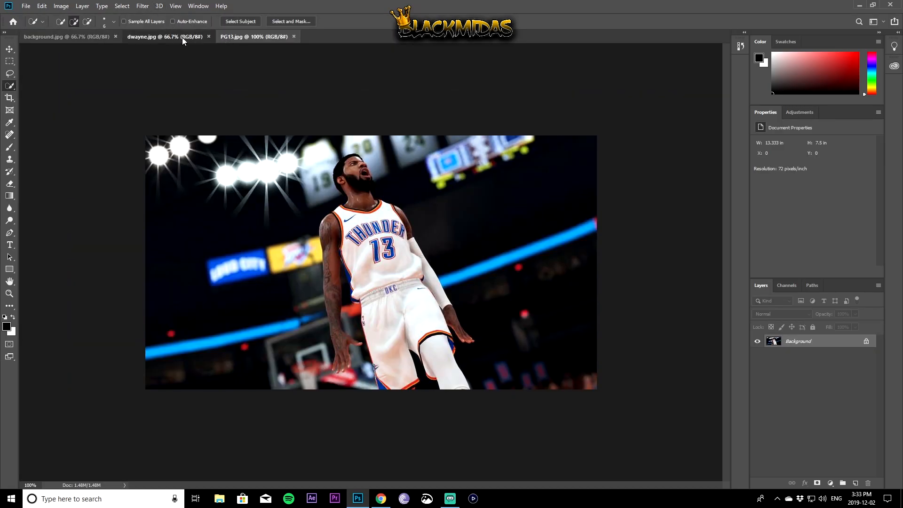
- Select the whole man in dwayne.jpg with the Quick Selection tool, covering head, shirt and both arms
click(164, 37)
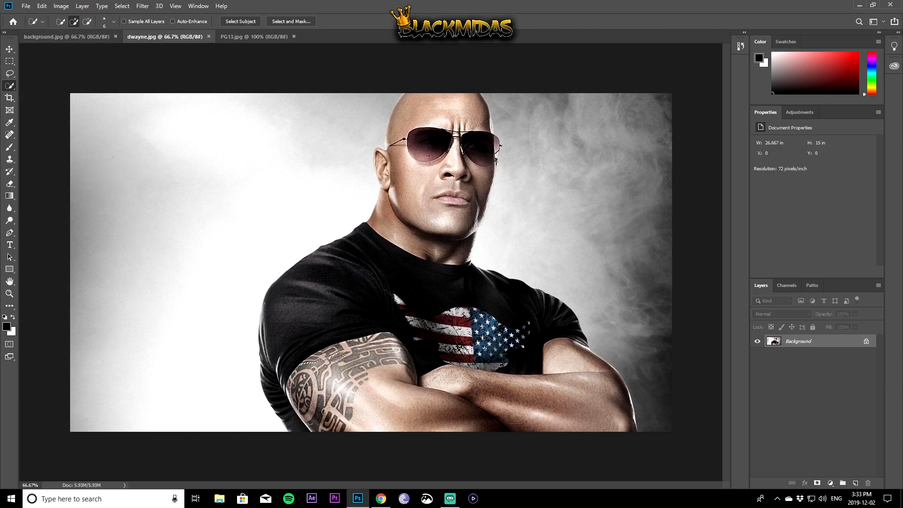
drag(430, 157, 432, 145)
mouse_move(400, 173)
mouse_down()
mouse_move(382, 179)
mouse_move(377, 156)
mouse_up()
click(458, 134)
mouse_move(415, 283)
mouse_down()
mouse_move(415, 352)
mouse_move(380, 377)
mouse_move(390, 405)
mouse_move(349, 416)
mouse_move(310, 393)
mouse_up()
- Refine the selection along the jaw beside the smoky background, adding the missing skin and subtracting the excess background
key(z)
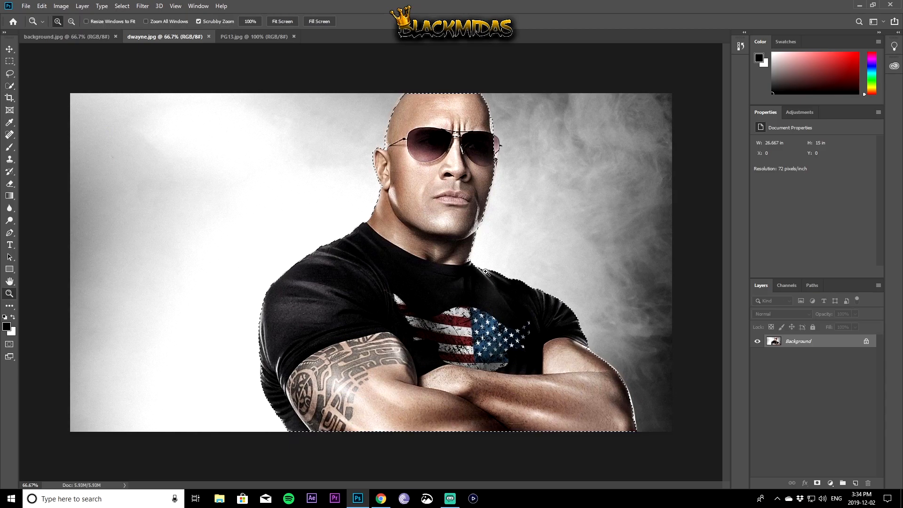
click(484, 221)
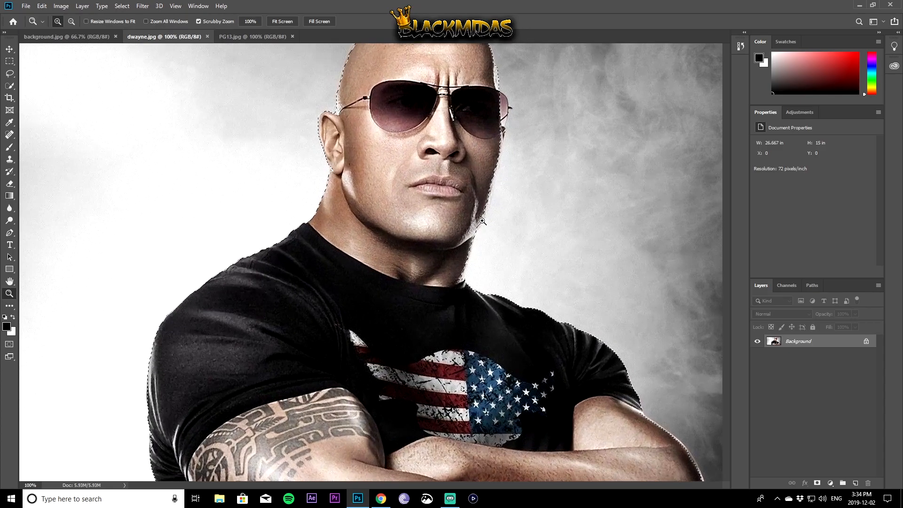
click(483, 221)
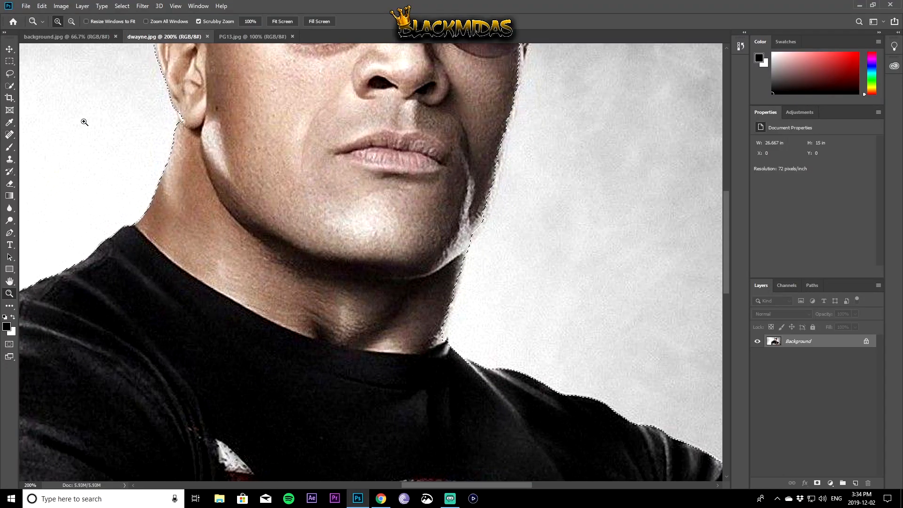
click(10, 85)
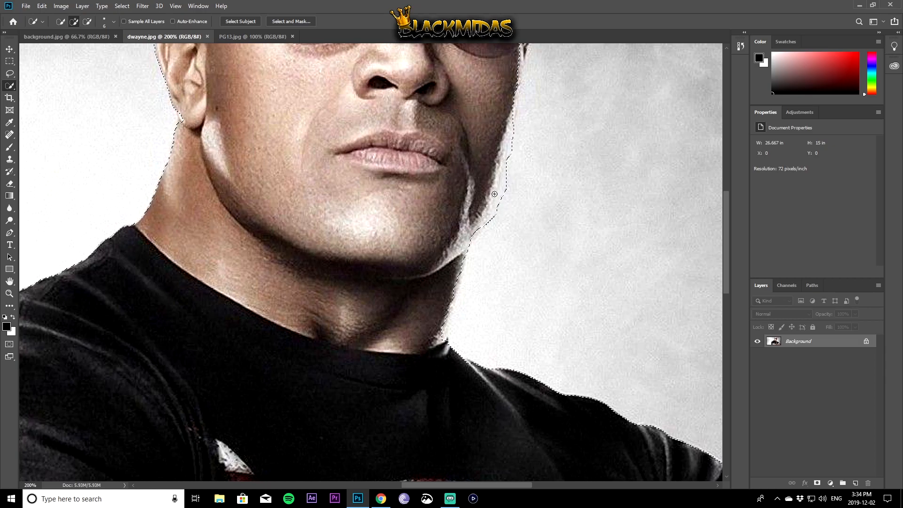
key(alt)
alt+click(506, 177)
alt+click(506, 177)
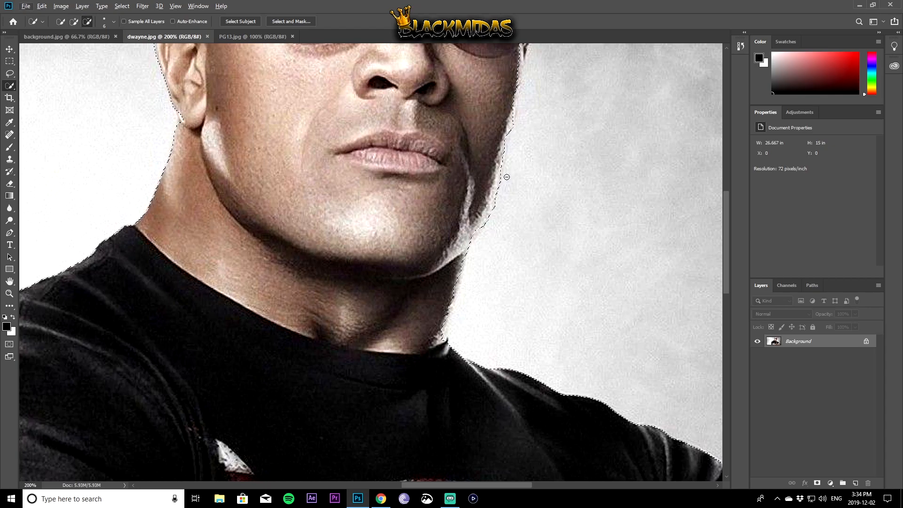
key(alt)
- Refine the man's selection edge with Select and Mask, using Smooth 2 and Feather 2 px
key(z)
alt+click(409, 269)
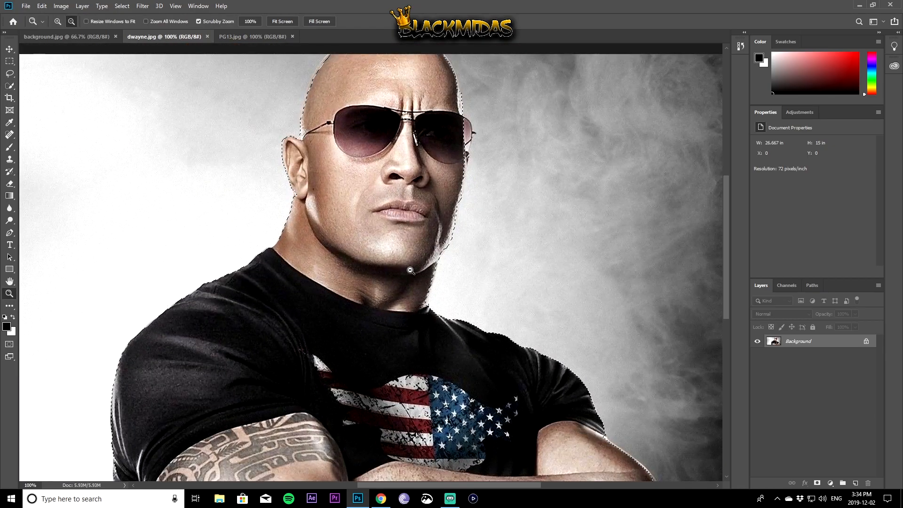
alt+click(410, 270)
click(9, 49)
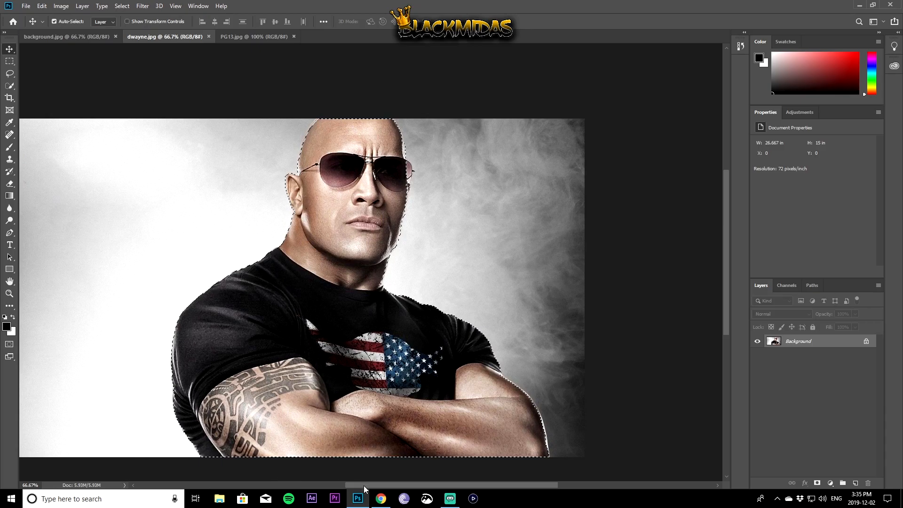
drag(364, 486, 354, 484)
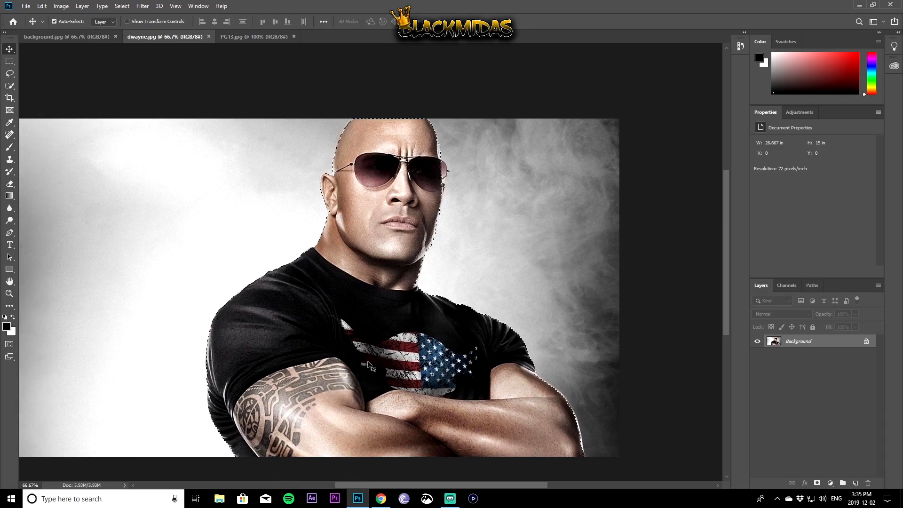
click(9, 86)
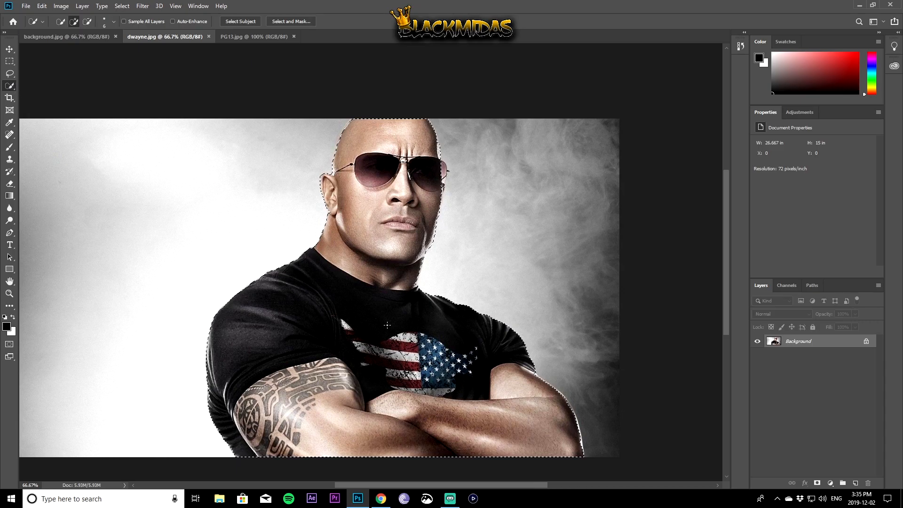
right_click(387, 156)
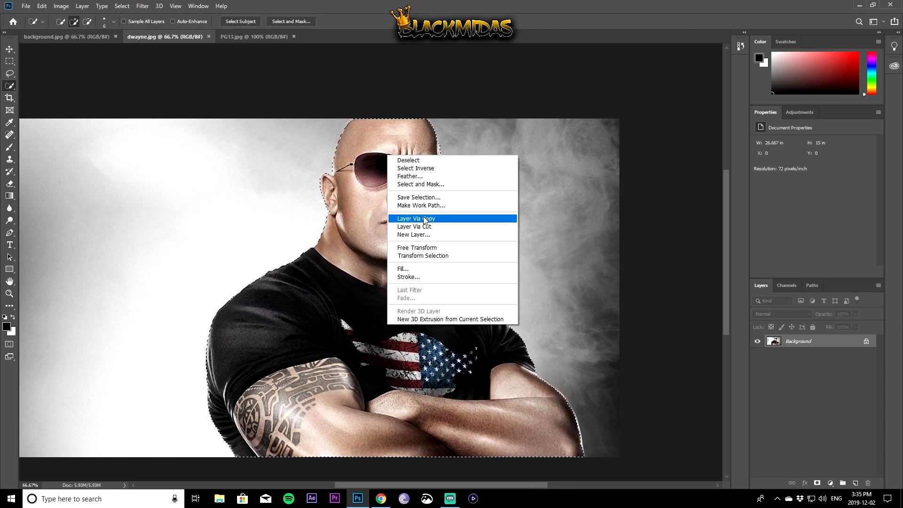
click(421, 184)
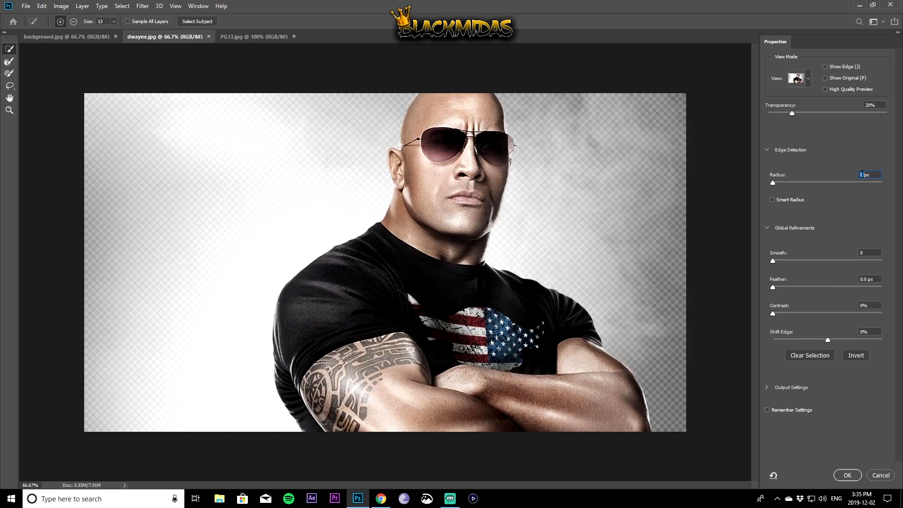
click(871, 252)
text(2)
click(865, 279)
text(2px)
click(846, 474)
- Copy the selected man to a new layer and hide the Background layer
right_click(458, 301)
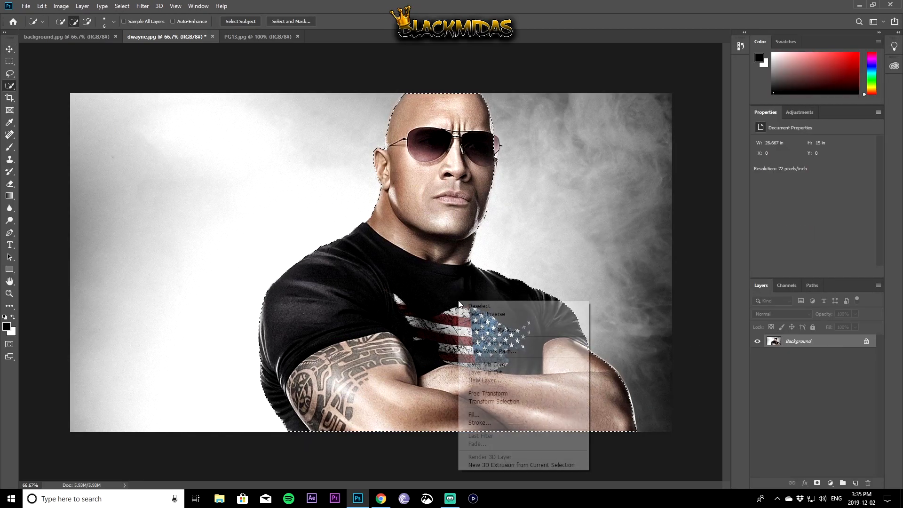
click(505, 365)
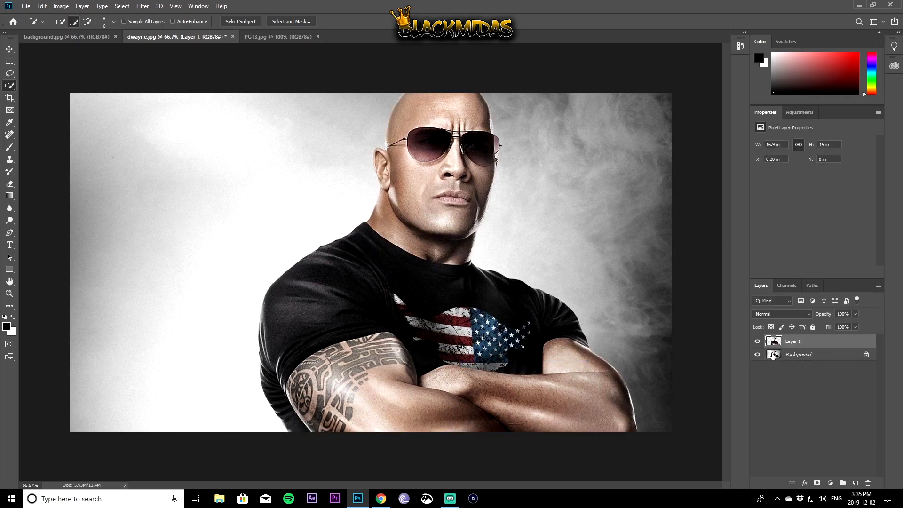
click(757, 354)
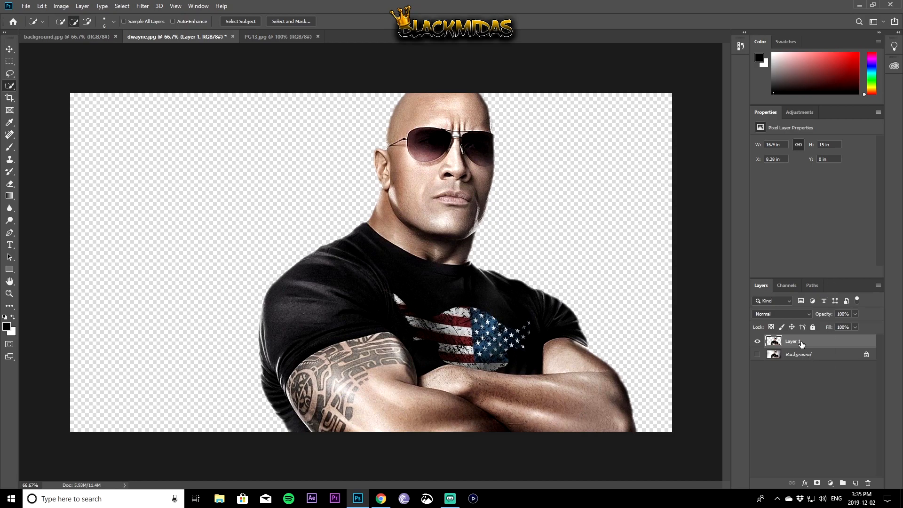
- Bring the man's cutout layer into background.jpg and align it with the canvas's left and bottom edges
drag(801, 343, 203, 238)
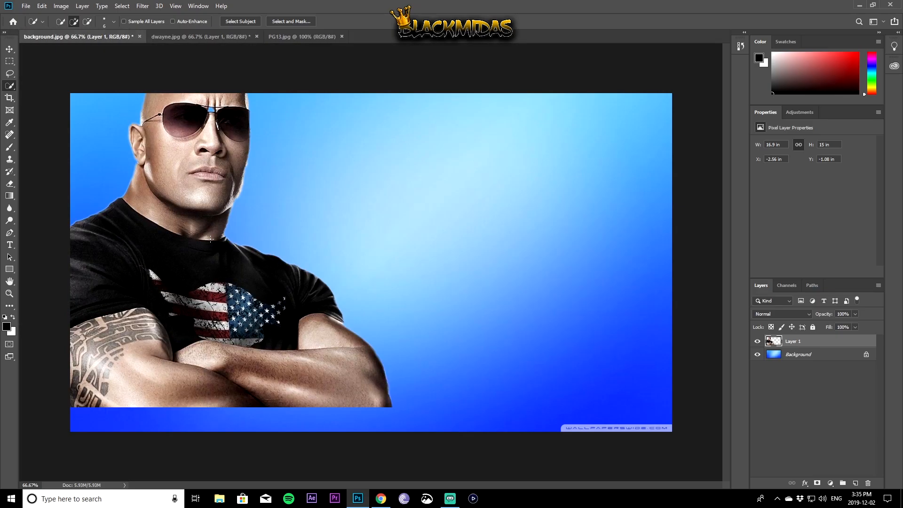
click(9, 49)
drag(220, 276, 277, 302)
- Scale the man's layer proportionally to about 79% and place it in the lower-left corner of the canvas
key(ctrl+t)
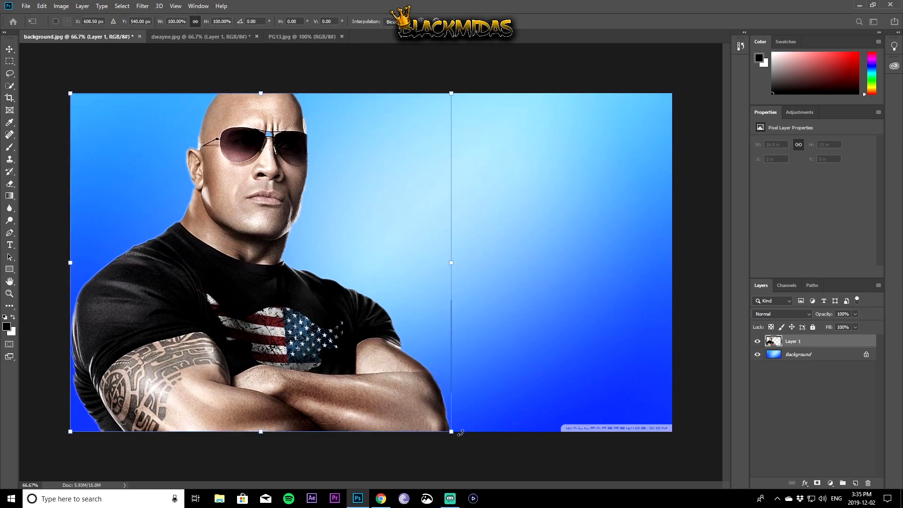
mouse_move(450, 429)
mouse_down()
mouse_move(442, 422)
mouse_move(445, 432)
mouse_up()
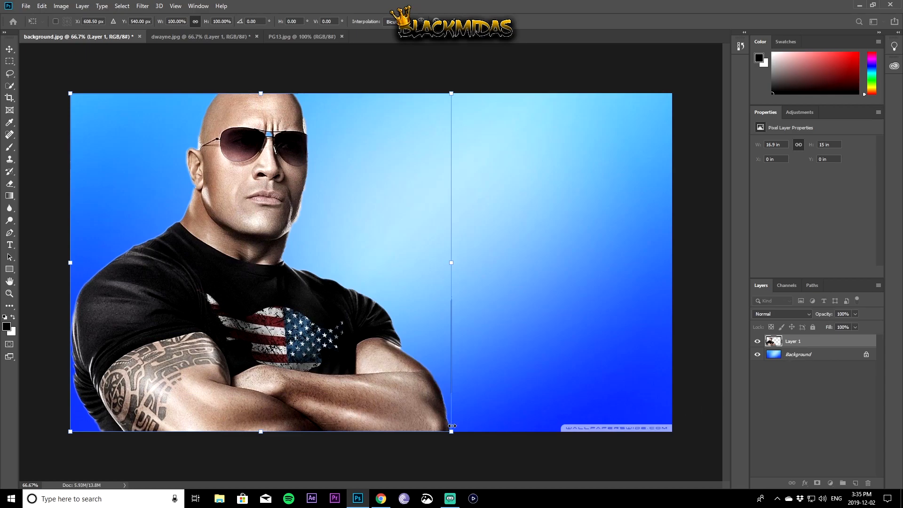
drag(438, 417, 409, 383)
drag(336, 307, 300, 347)
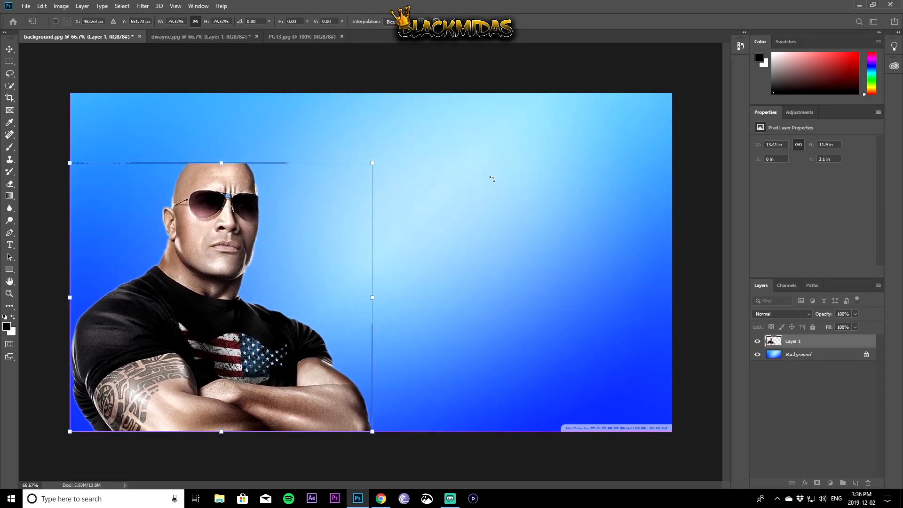
key(Return)
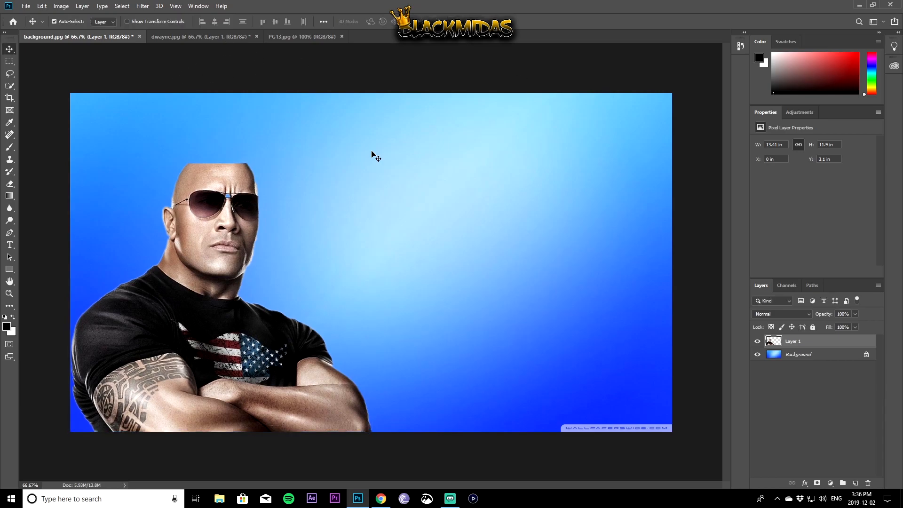
- In PG13.jpg, select the basketball player's jersey, neck and white arm sleeve with the Quick Selection tool
click(288, 36)
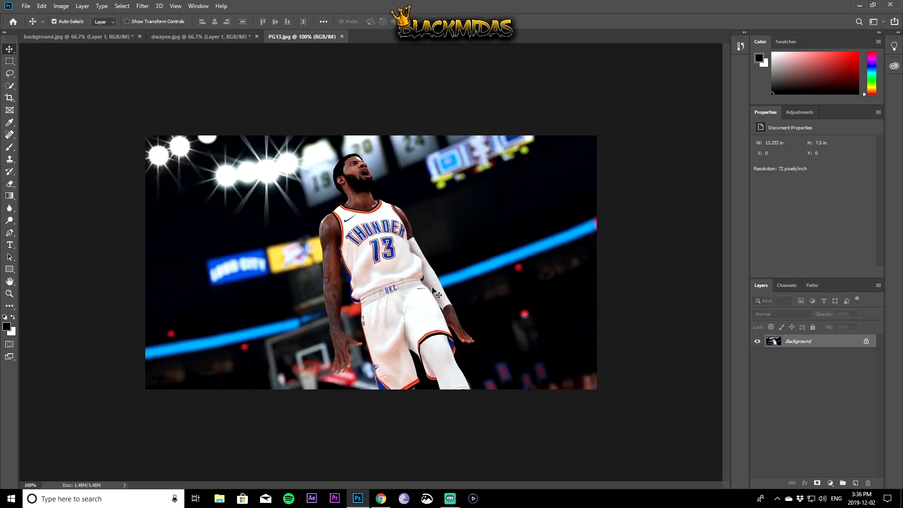
key(z)
click(413, 297)
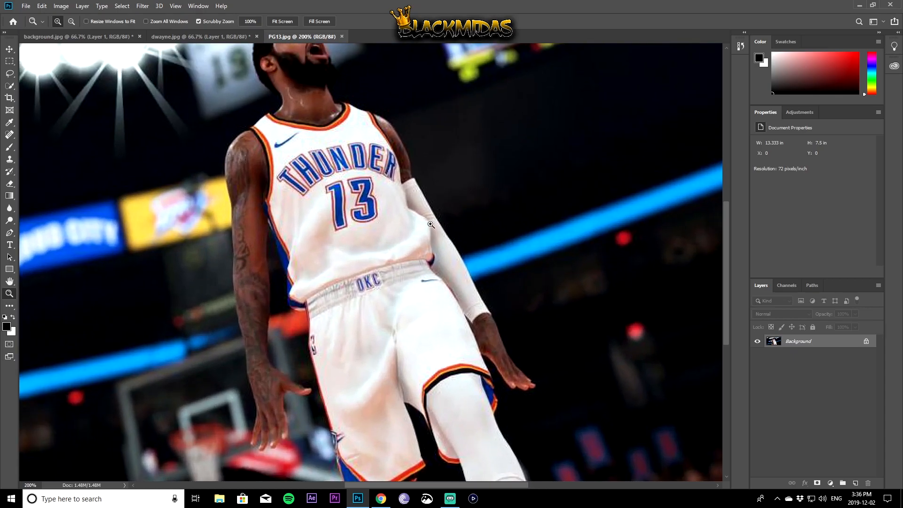
scroll(422, 267, up, 5)
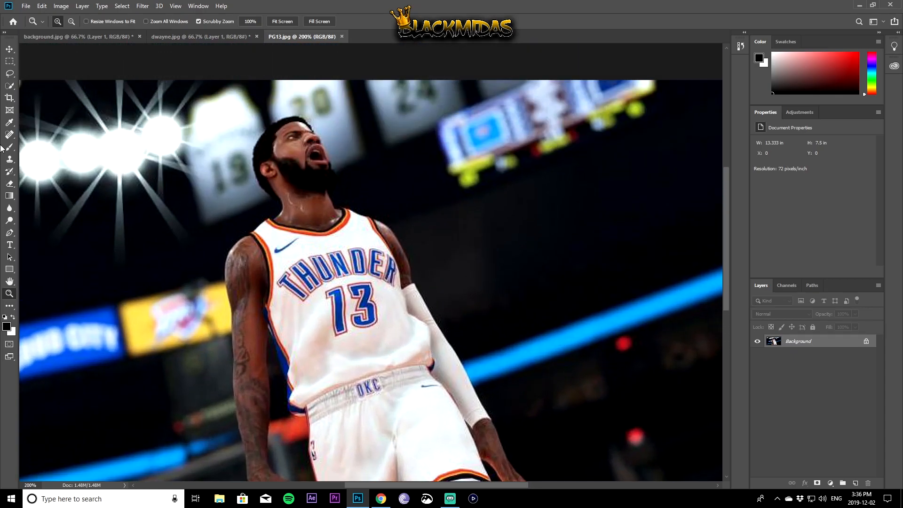
click(9, 86)
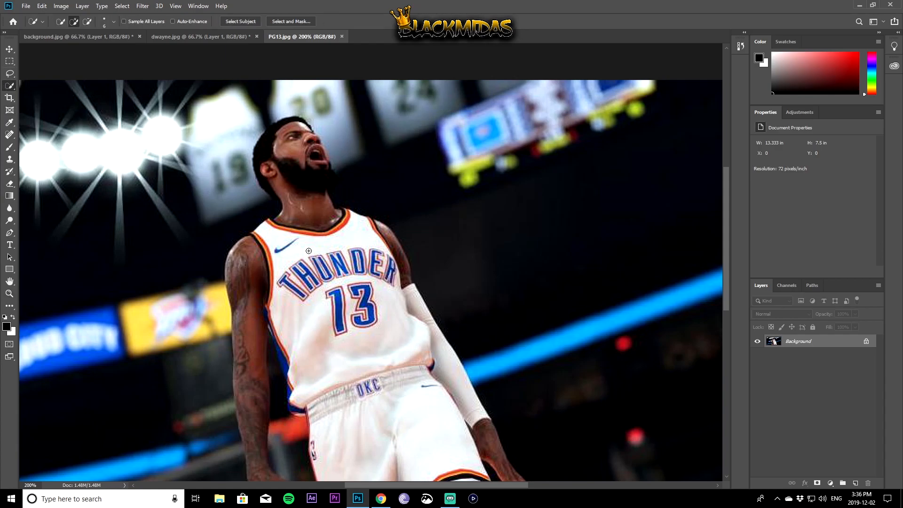
mouse_move(313, 216)
mouse_down()
mouse_move(351, 325)
mouse_move(305, 285)
mouse_up()
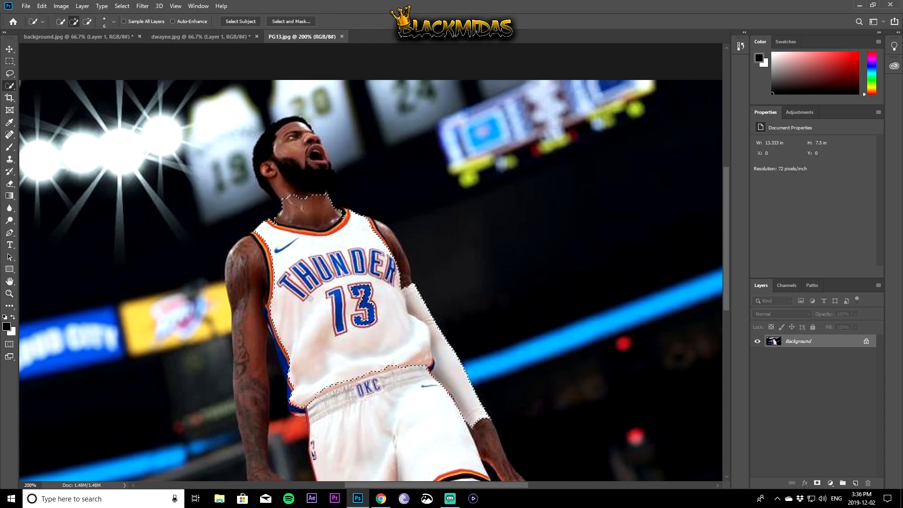
- Extend the selection over the player's head, bare arms, hands and shorts
mouse_move(254, 238)
mouse_down()
mouse_move(235, 258)
mouse_move(276, 189)
mouse_move(267, 181)
mouse_move(283, 137)
mouse_move(310, 180)
mouse_move(315, 138)
mouse_up()
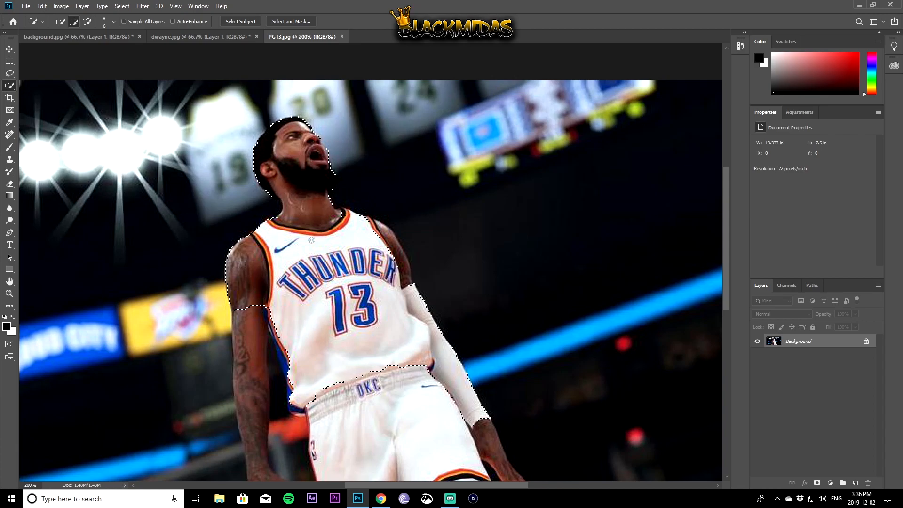
key(alt)
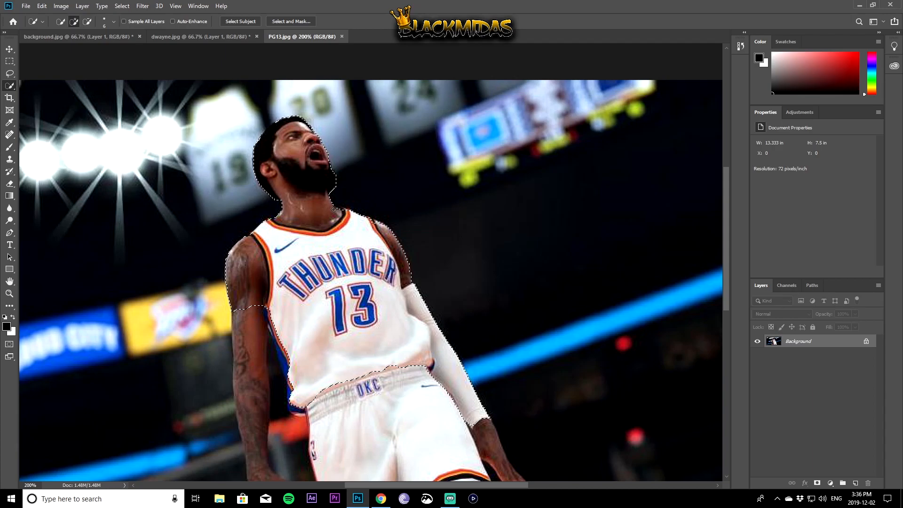
click(408, 399)
drag(724, 292, 724, 348)
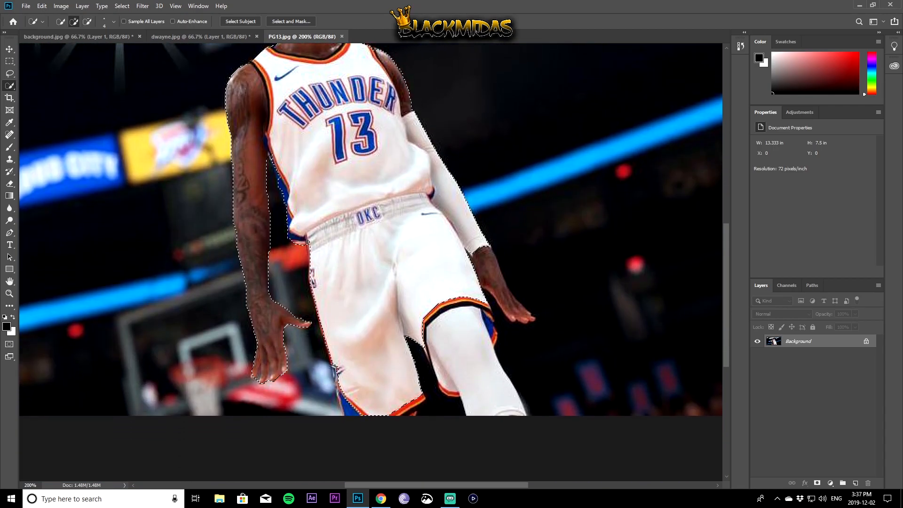
- Refine the player's selection in Select and Mask with a 2 px radius, smoothing of 2 and a 2 px feather
scroll(446, 369, up, 5)
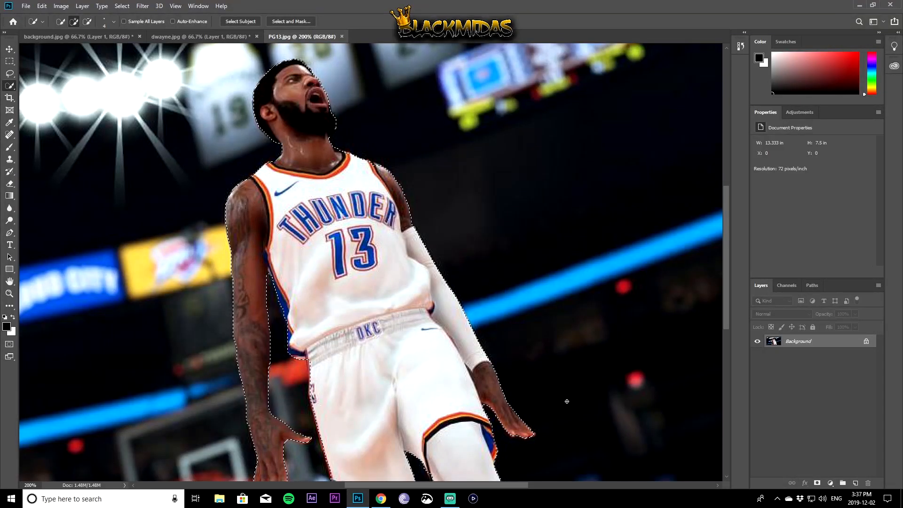
right_click(362, 282)
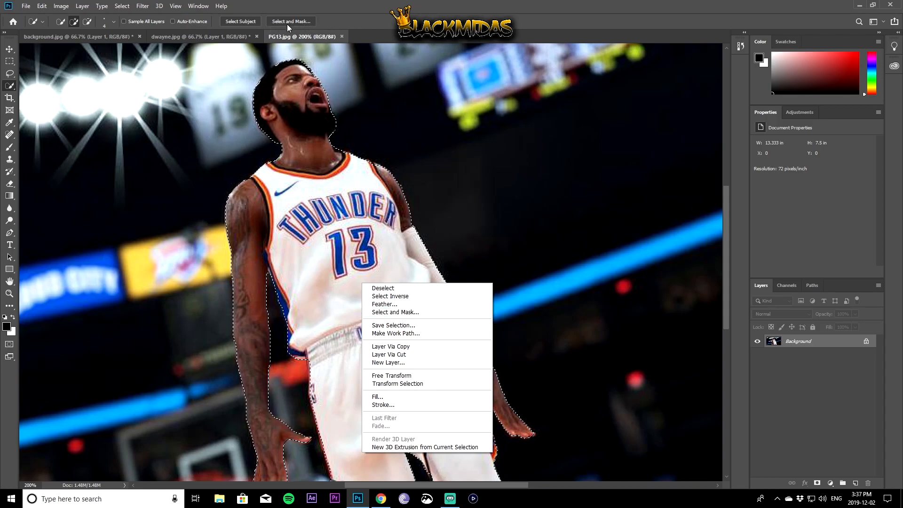
click(380, 312)
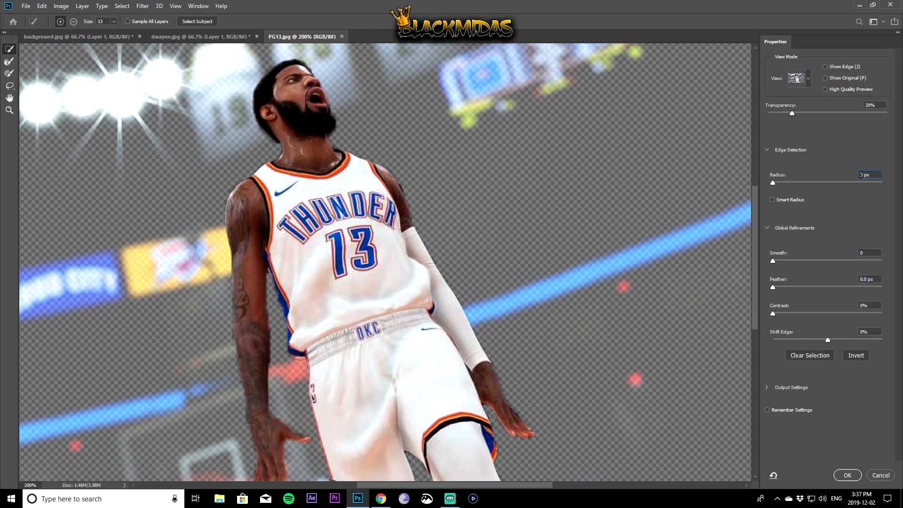
text(22)
key(Tab)
text(2)
key(Tab)
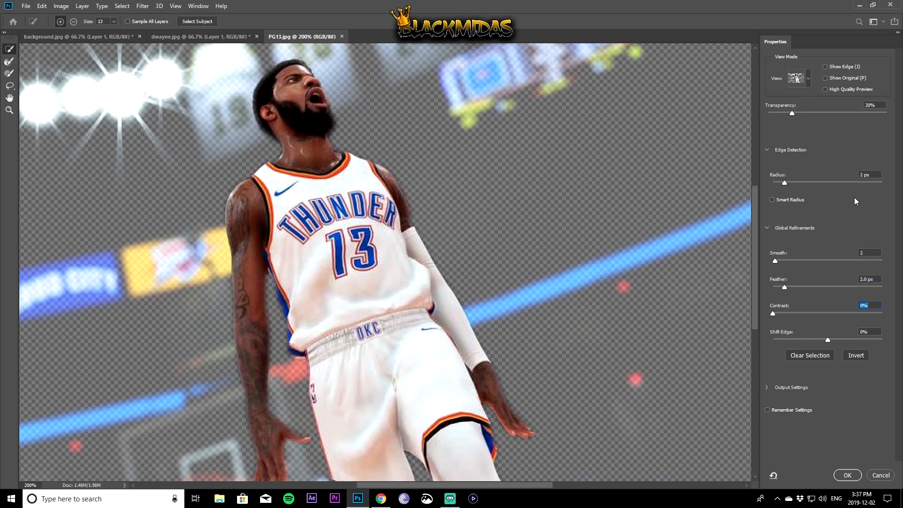
click(846, 474)
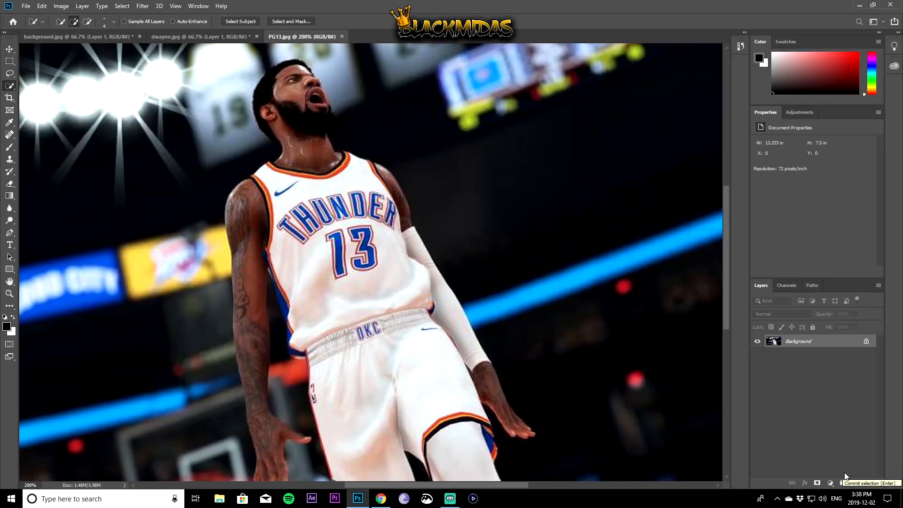
- Copy the selected player to a new layer in PG13.jpg and bring that layer into background.jpg
key(z)
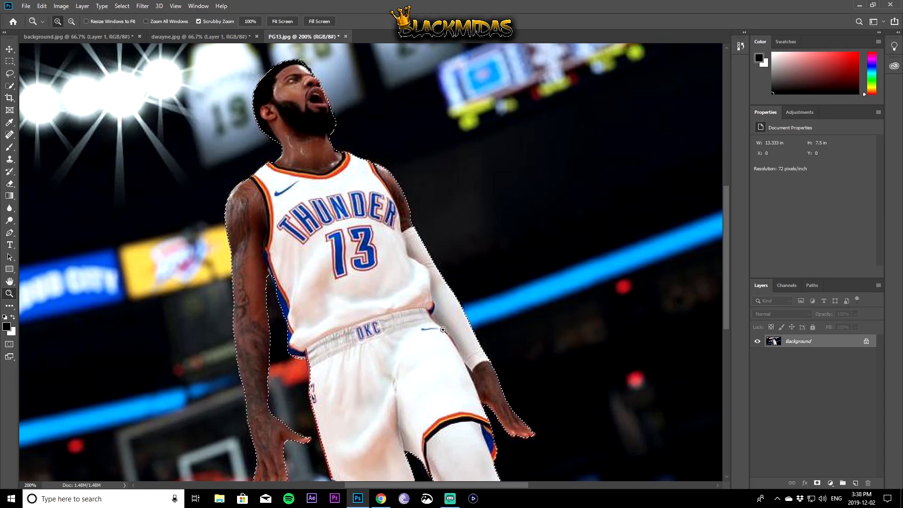
alt+click(223, 235)
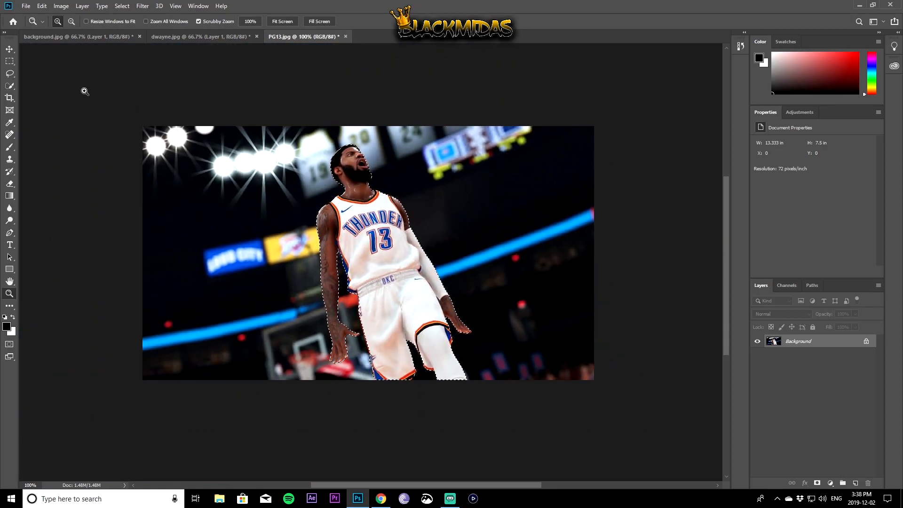
click(10, 86)
right_click(380, 264)
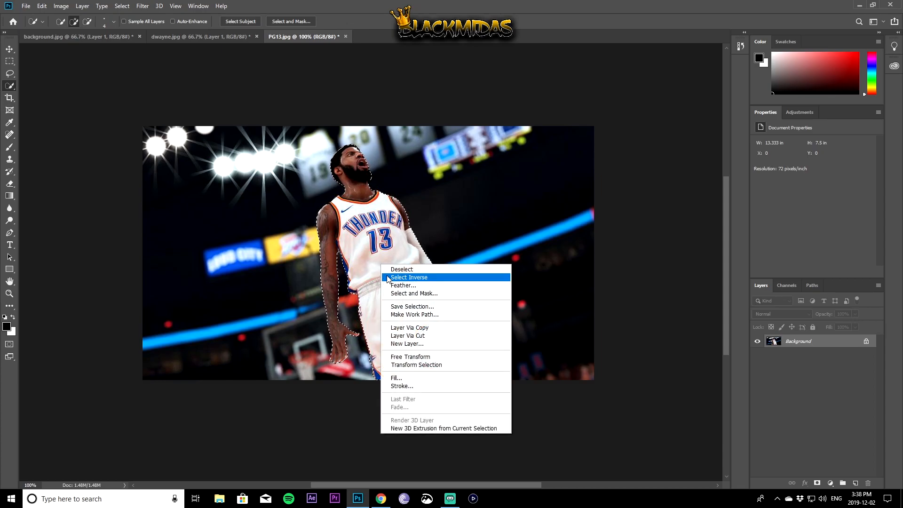
click(427, 329)
drag(796, 344, 470, 242)
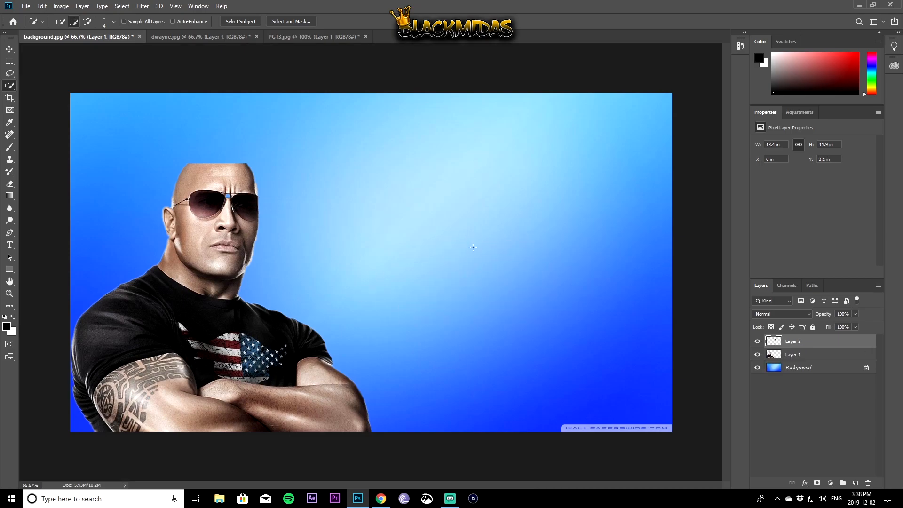
- Scale the player's layer proportionally to about 195% and place it in the right half of the canvas, with the legs reaching its bottom edge
click(11, 48)
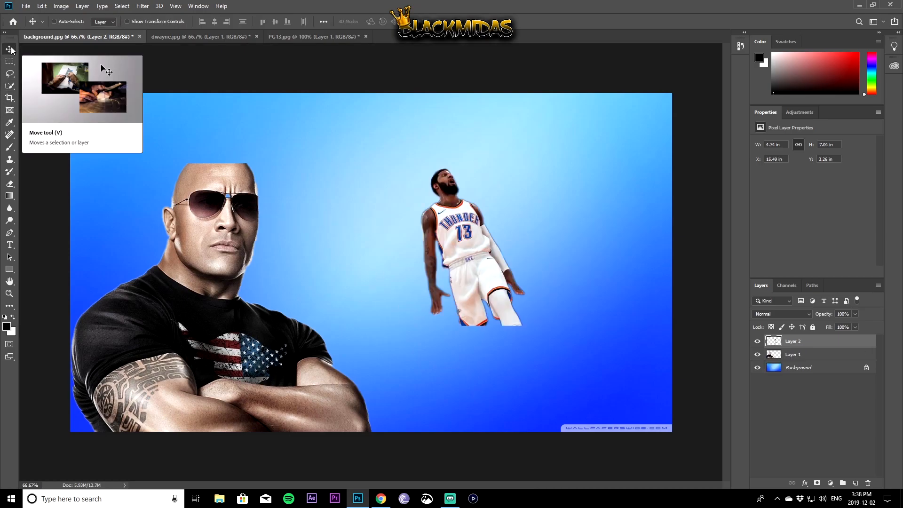
key(ctrl+t)
drag(525, 324, 592, 380)
drag(479, 273, 532, 312)
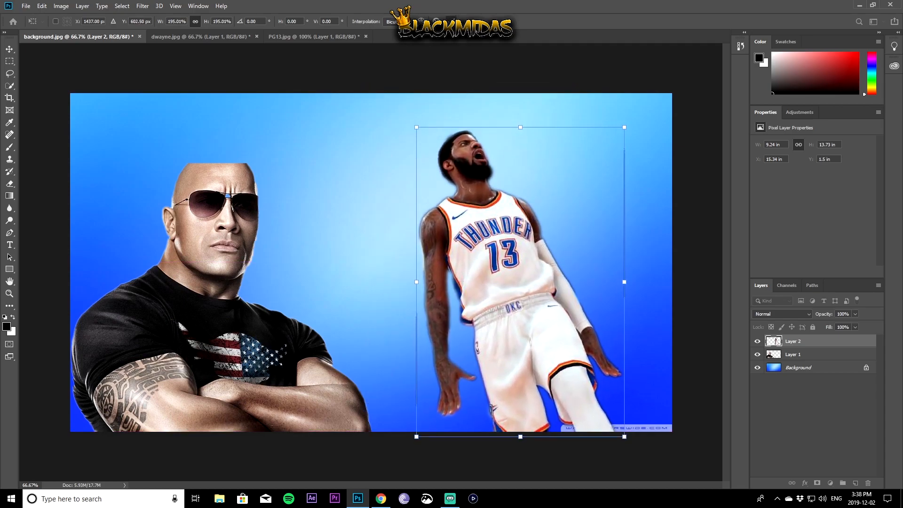
key(Return)
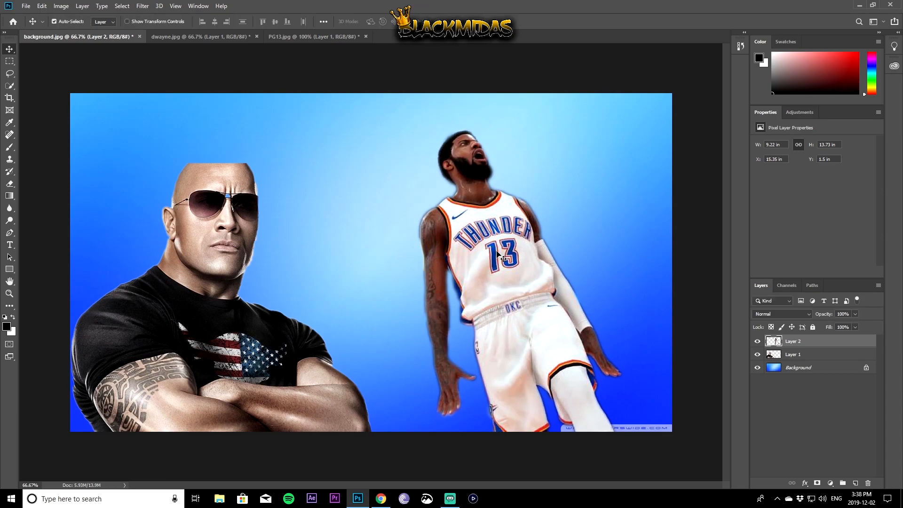